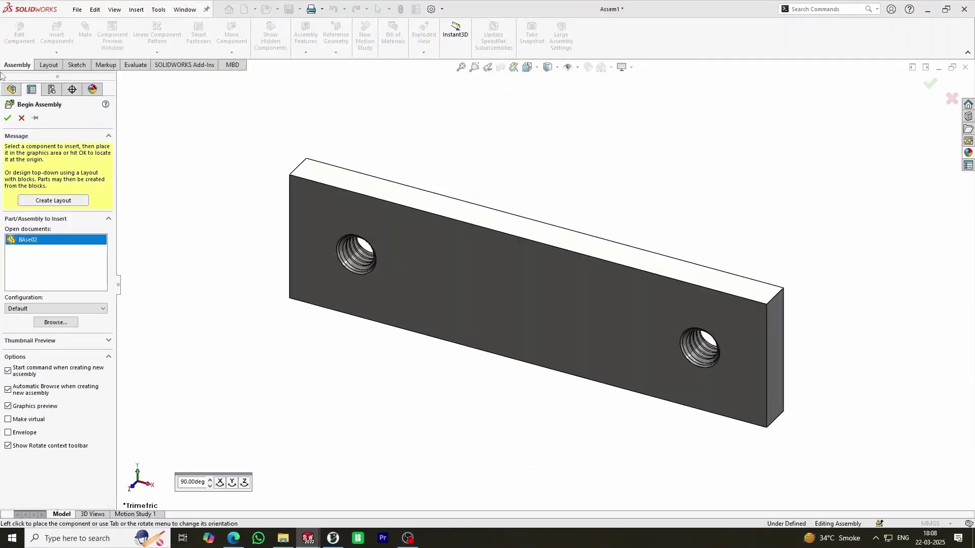
- Insert new gear and mate it to the first threaded hole on the BAse02 plate
left_click(7, 118)
left_click(57, 35)
double_click(530, 213)
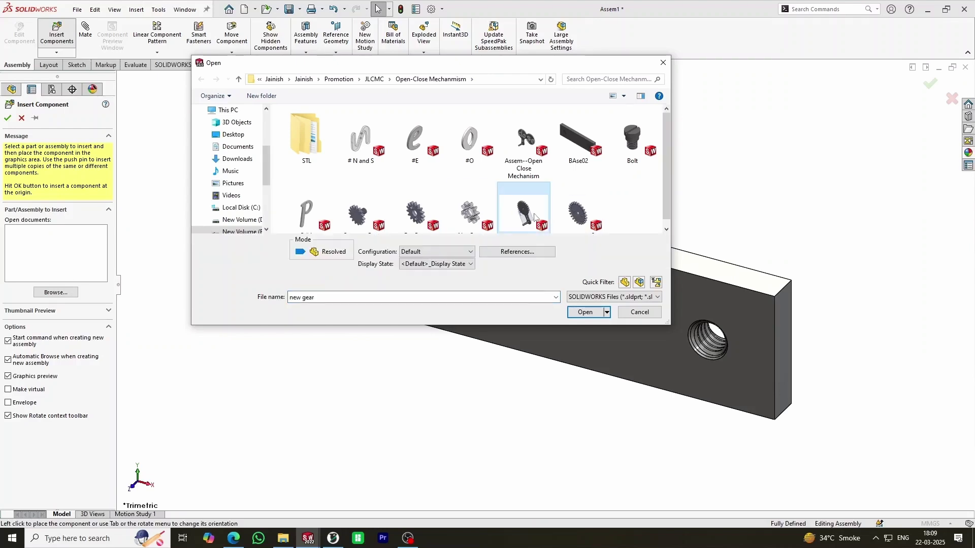
left_click(192, 446)
scroll(378, 270, "down", 10)
scroll(355, 275, "down", 3)
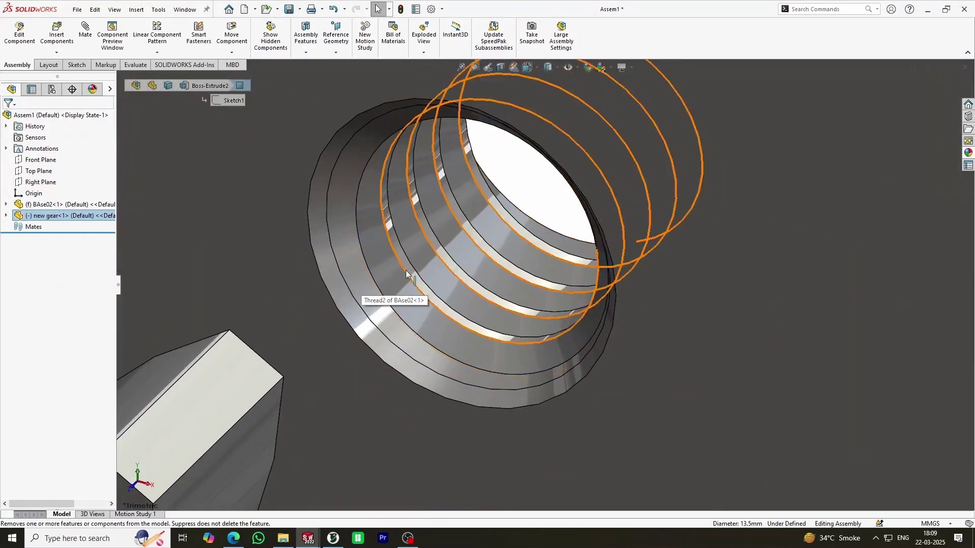
left_click(355, 274, "ctrl")
left_click(450, 313, "ctrl")
key("ctrl+7")
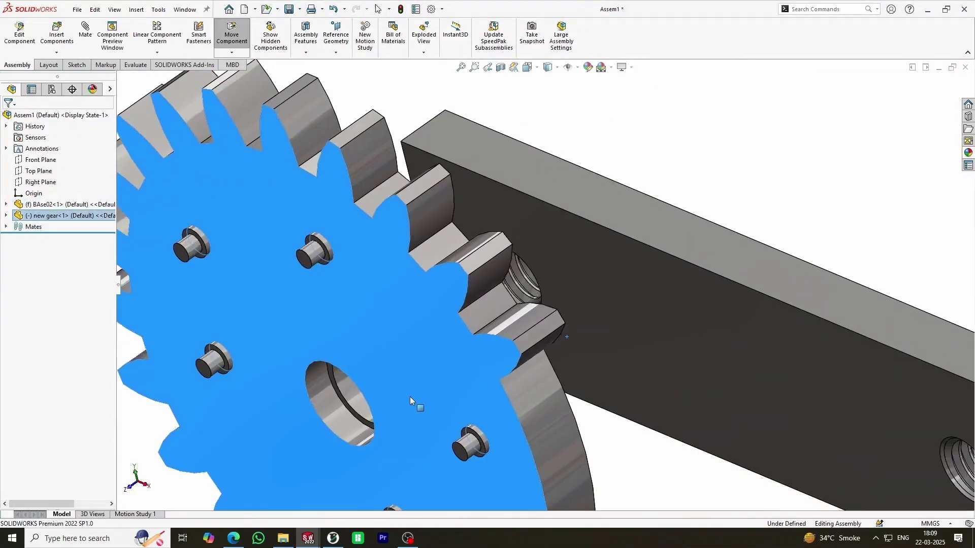
key("ctrl+1")
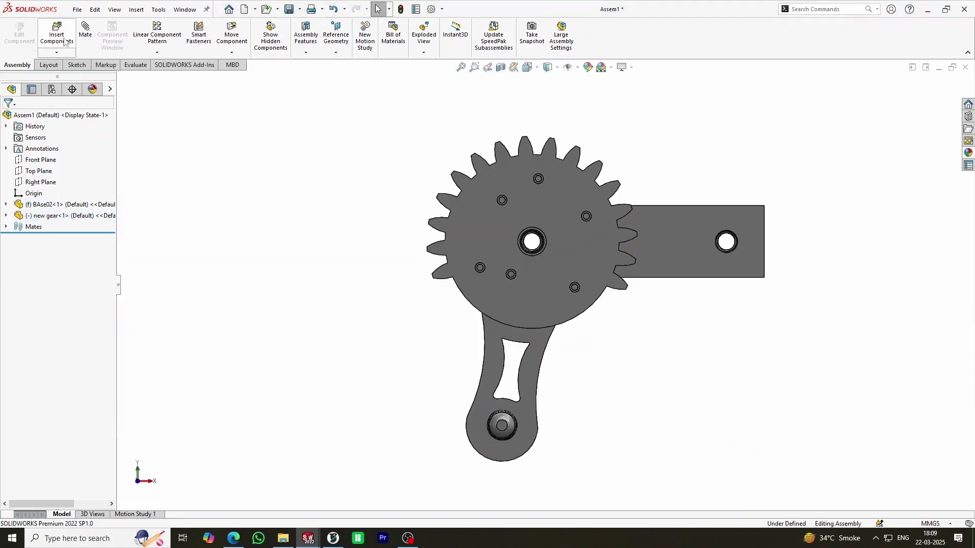
- Insert new gear--2 and mate it to the second threaded hole so the gears mesh
left_click(56, 34)
left_click(585, 214)
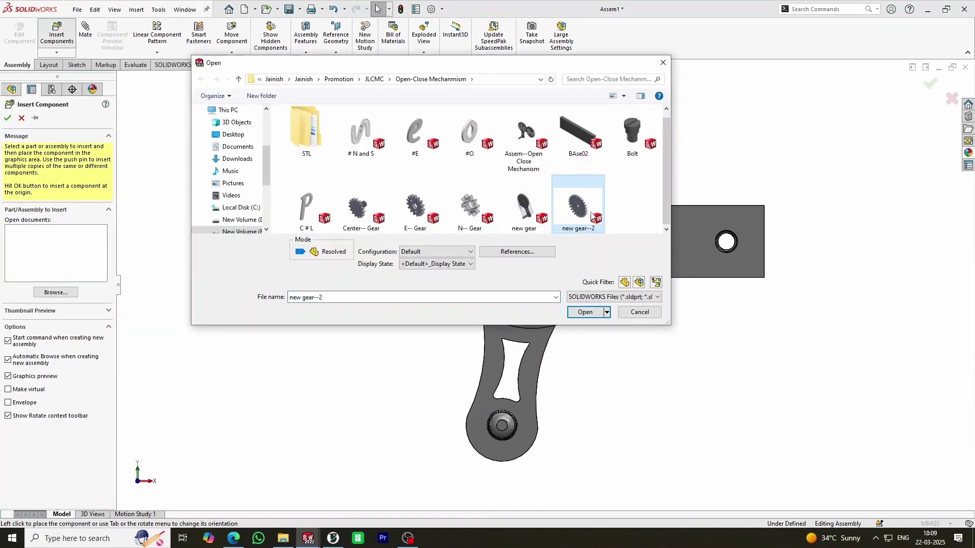
left_click(584, 312)
left_click(750, 305)
scroll(660, 314, "down", 10)
left_click(587, 314)
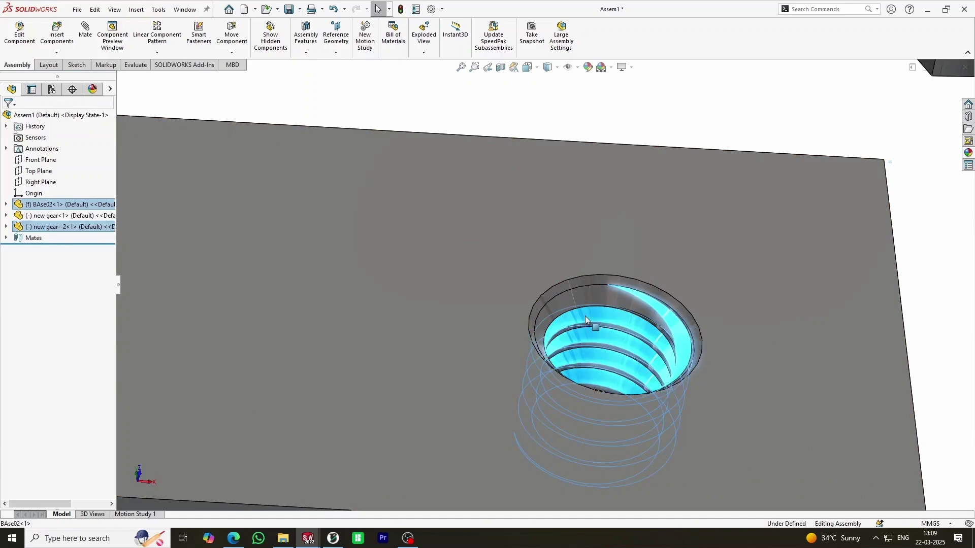
scroll(584, 317, "down", 5)
scroll(562, 325, "up", 3)
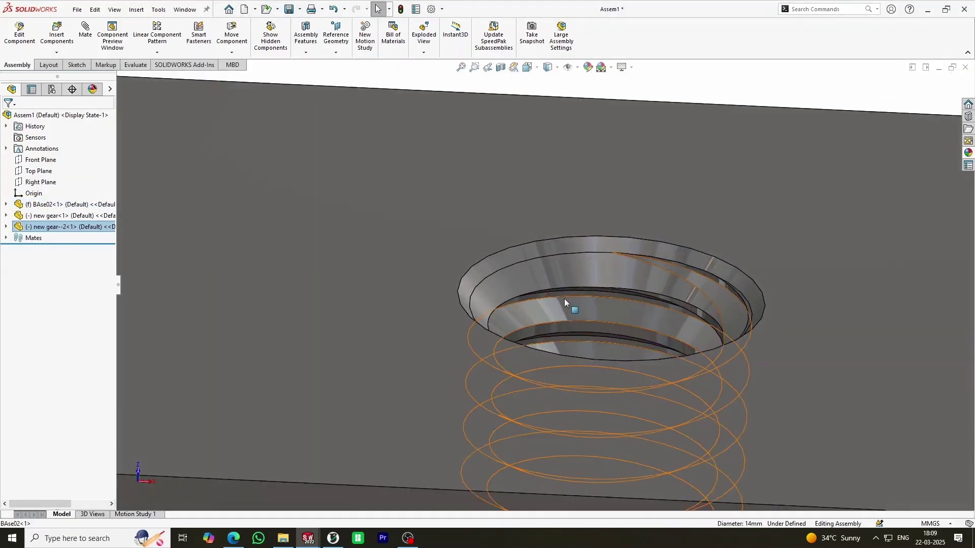
left_click(568, 305)
middle_click_drag(569, 304, 662, 220)
left_click(663, 219)
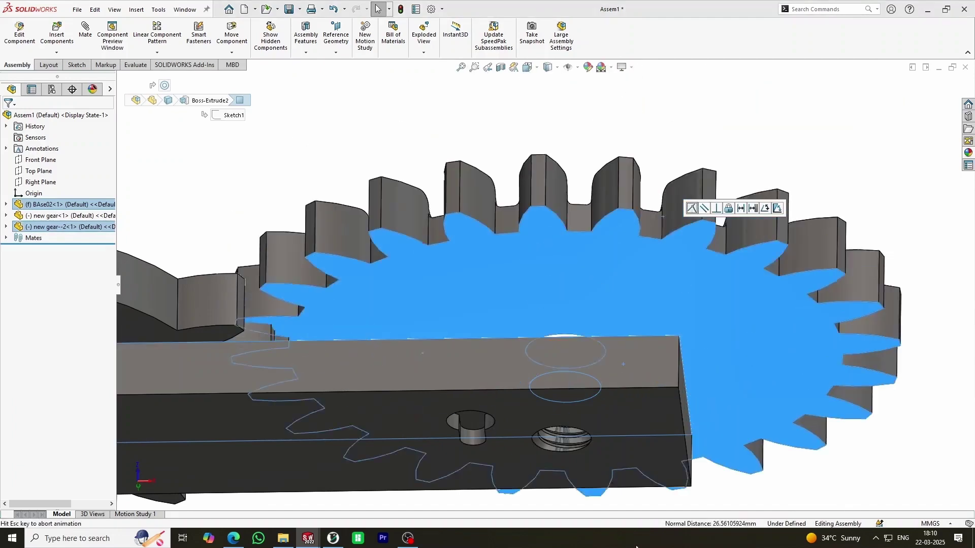
key("ctrl+8")
- Insert the Bolt and mate it into the left gear's centre hole
left_click(385, 383)
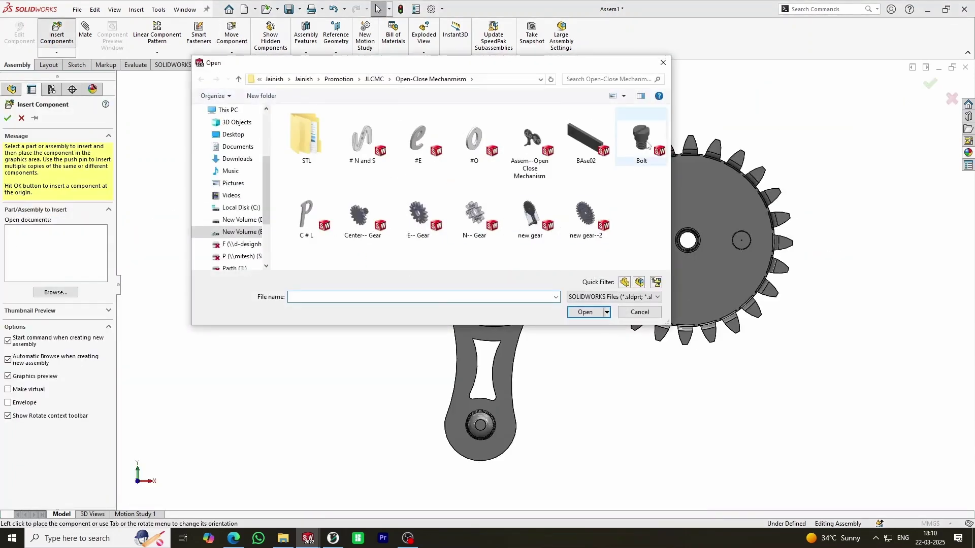
left_click(632, 137)
double_click(632, 137)
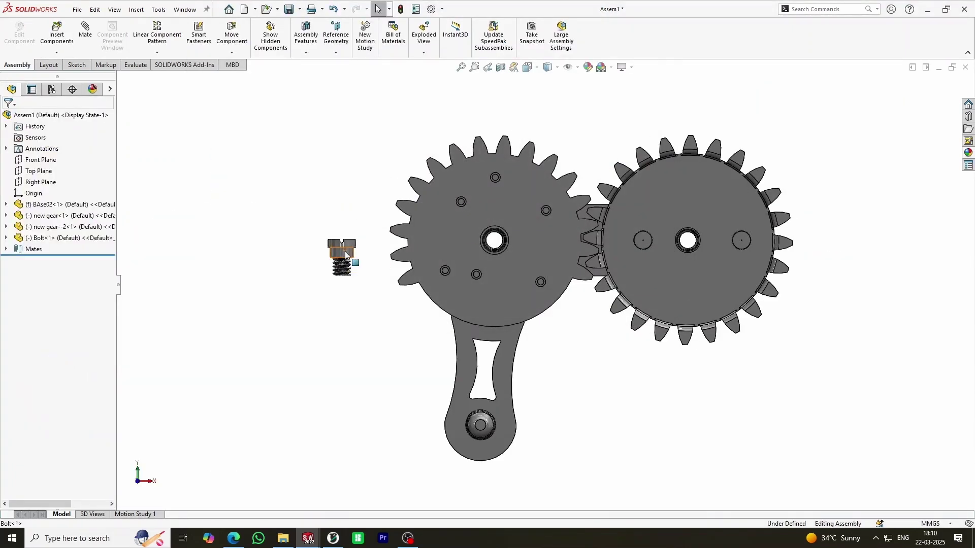
left_click(338, 257)
scroll(508, 254, "up", 5)
left_click(582, 314)
left_click(579, 304)
left_click(605, 325)
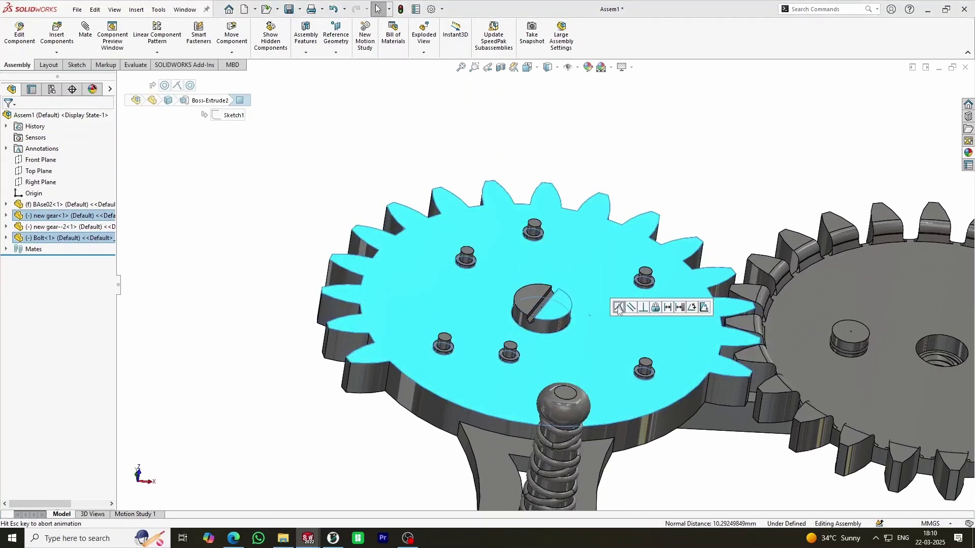
scroll(558, 305, "down", 5)
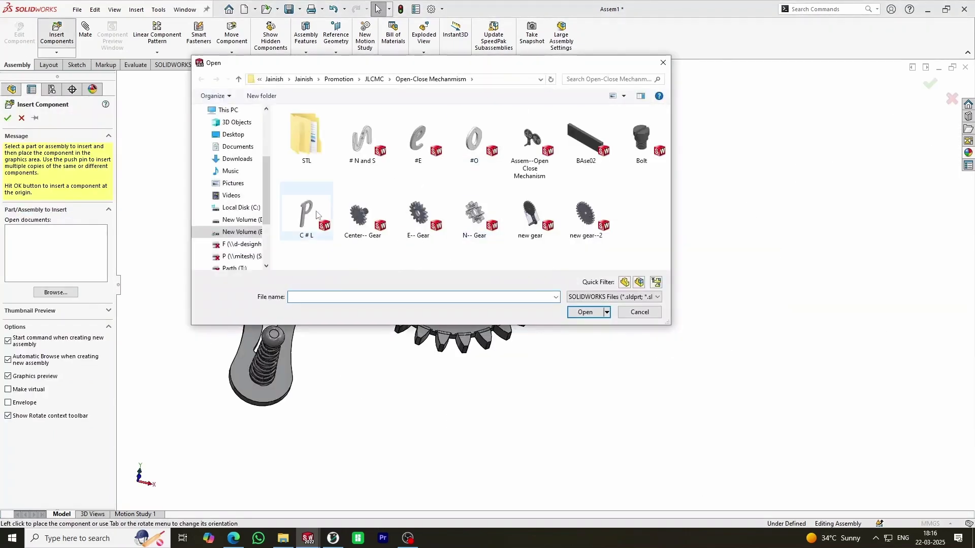
- Insert the N and S letter piece and mate the small N gear to the S piece's hole
double_click(362, 140)
left_click(488, 224)
scroll(355, 356, "up", 10)
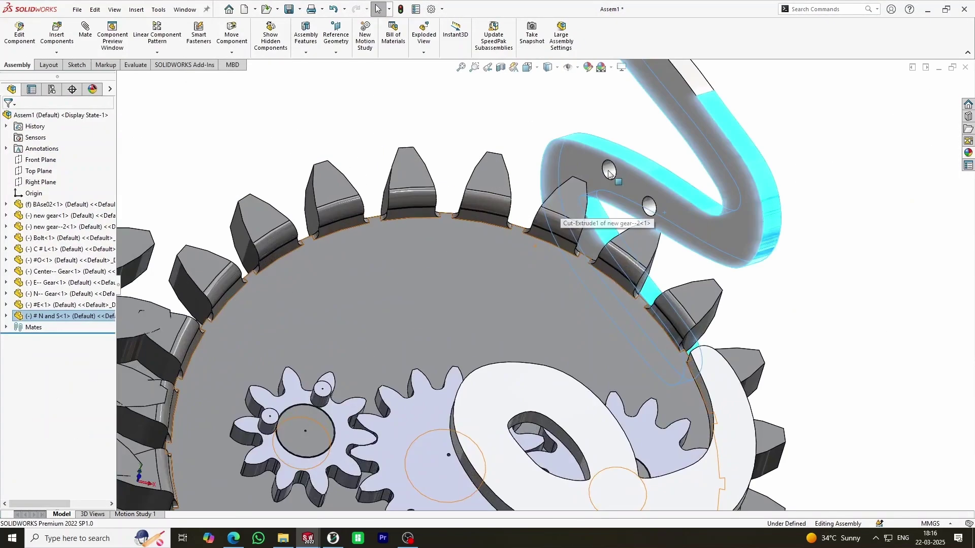
left_click(323, 404)
middle_click_drag(323, 404, 381, 298)
left_click(439, 281)
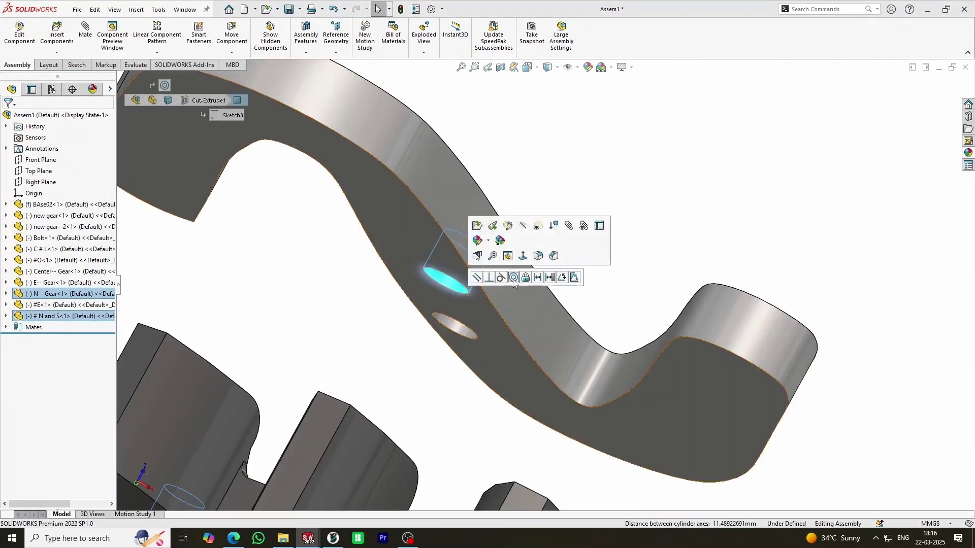
key("ctrl+1")
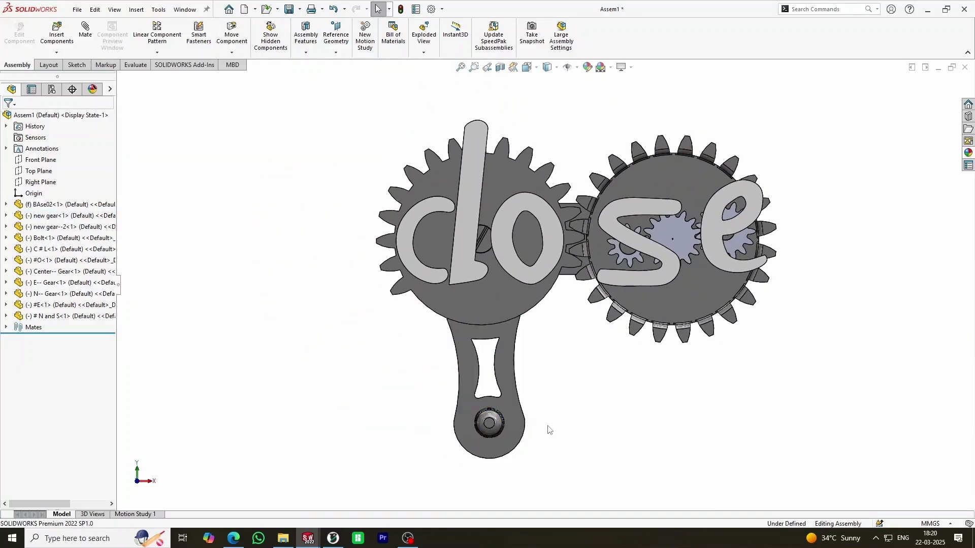
- Add an Oscillating 1 Hz rotary motor to new gear-1, extend the study to 20 s and calculate
left_click(135, 514)
left_click(357, 375)
scroll(496, 245, "down", 5)
left_click(497, 246)
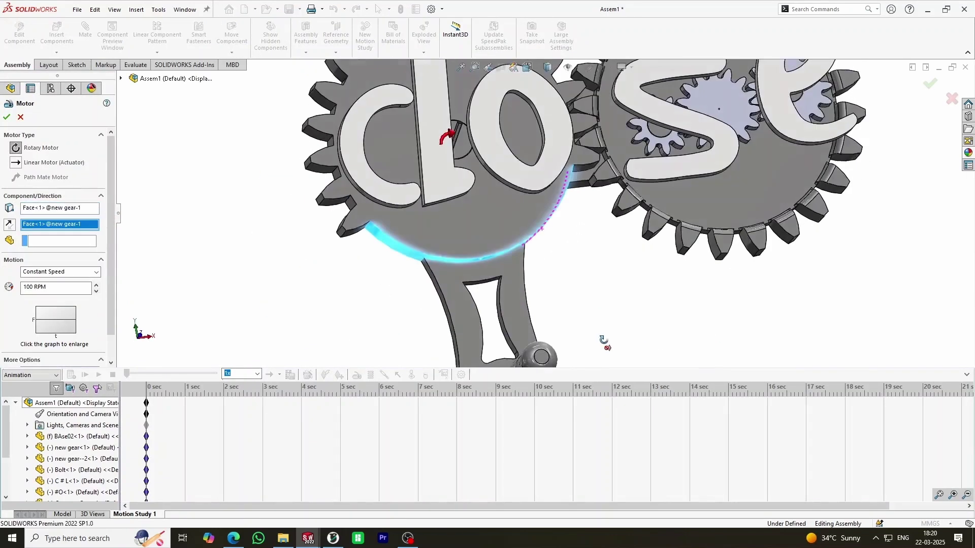
scroll(436, 274, "up", 6)
scroll(450, 182, "down", 2)
scroll(545, 124, "down", 4)
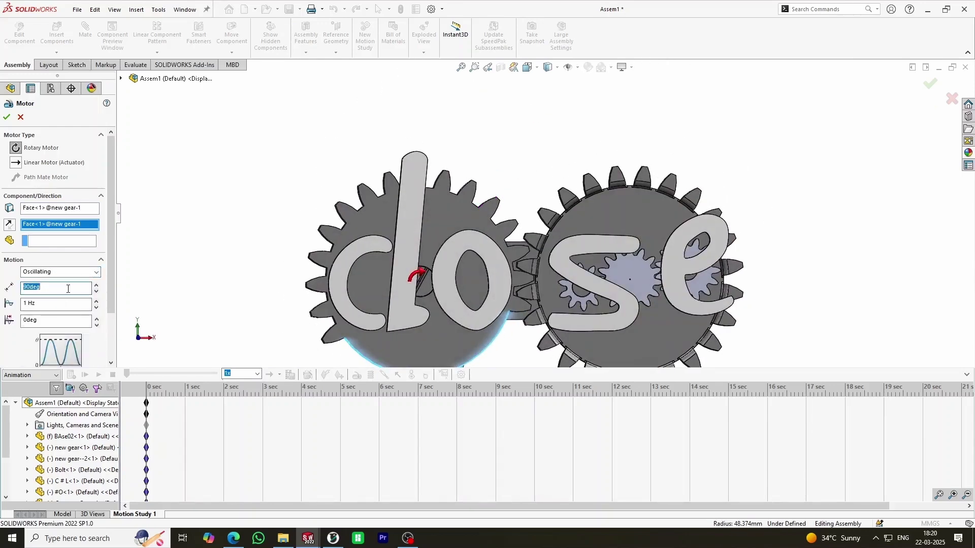
key("Return")
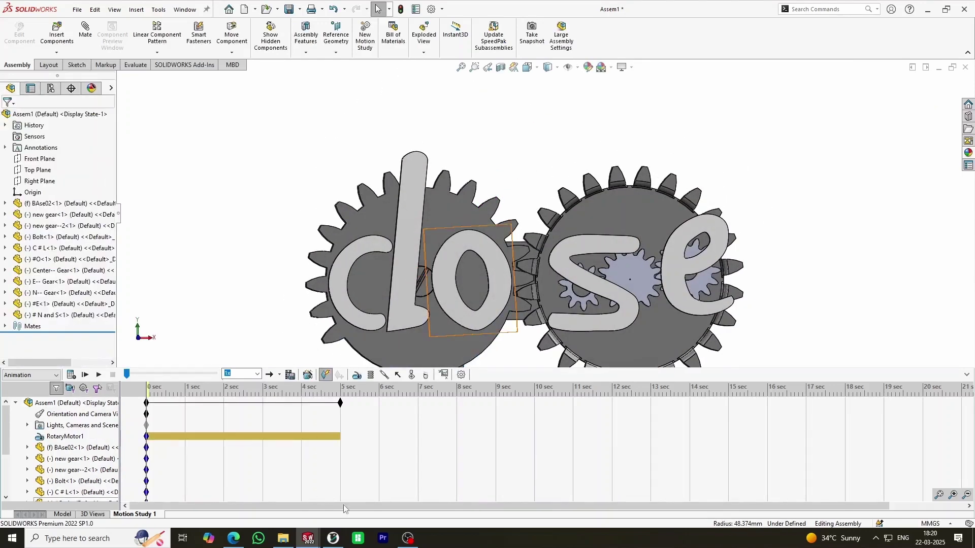
left_click_drag(812, 454, 923, 453)
left_click(71, 374)
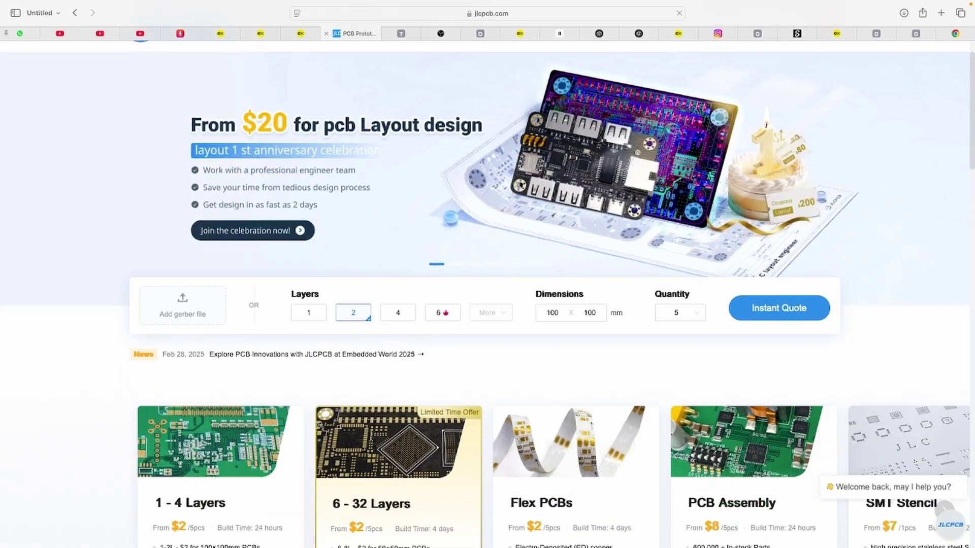
scroll(487, 274, "down", 5)
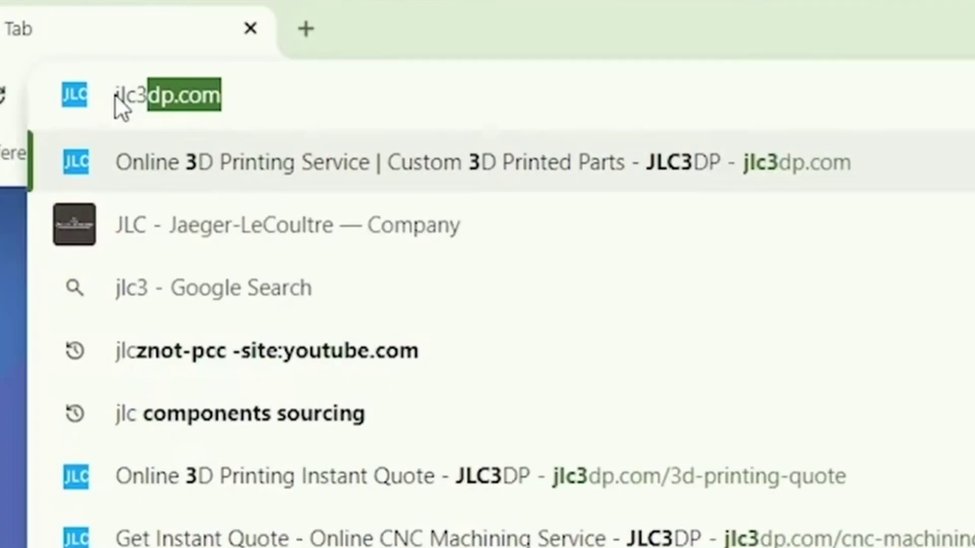
- Finish entering jlc3dp.com and upload the gear STL file from the Silver folder
type("dp.com")
key("Return")
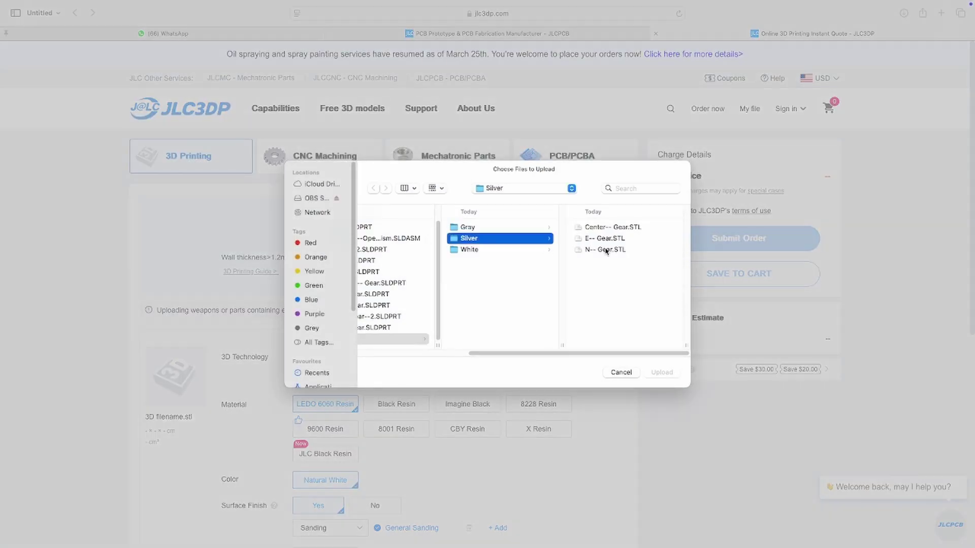
left_click(662, 372)
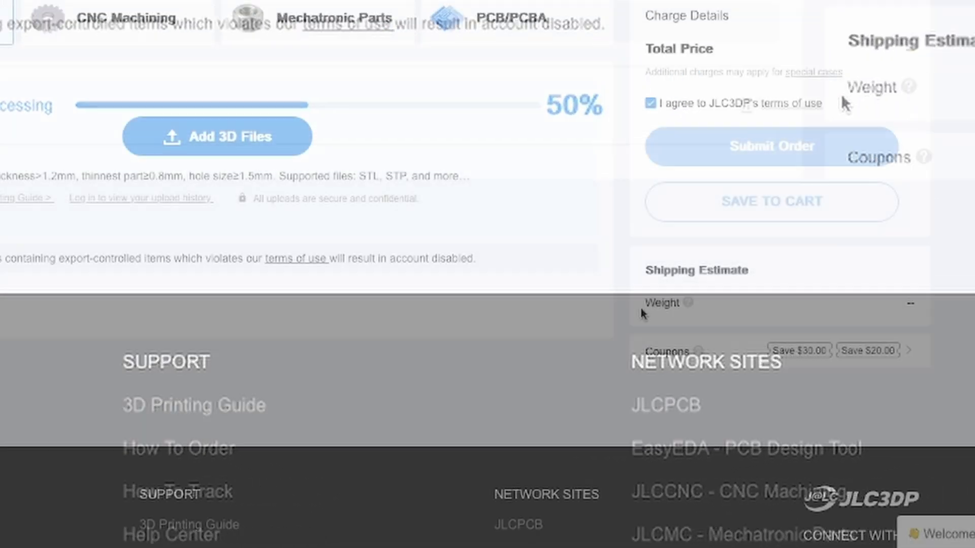